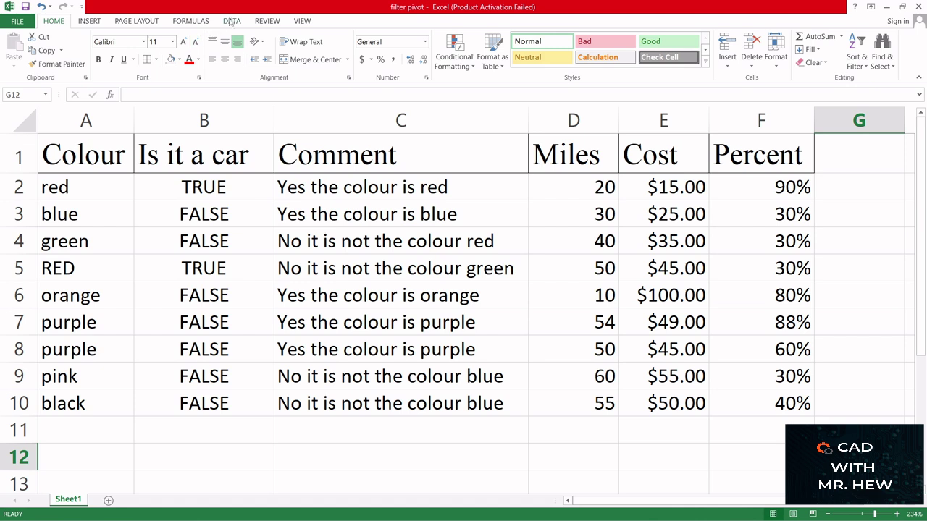
Try to turn on filtering while the empty cell G12 outside the data is selected.
left_click(231, 21)
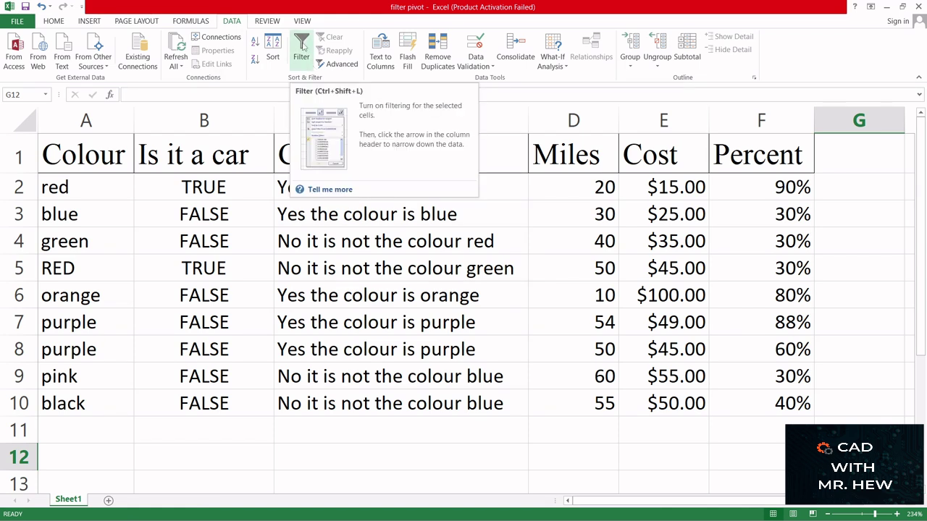
left_click(301, 51)
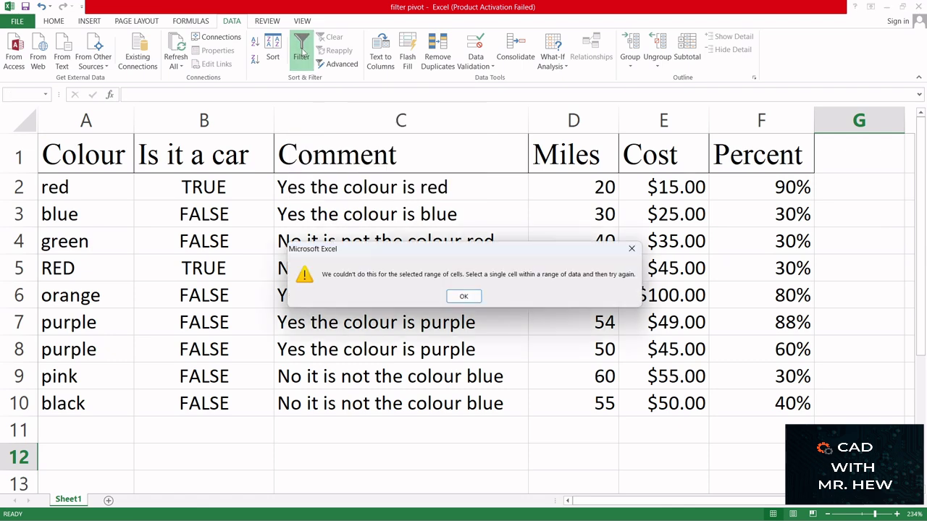
left_click(464, 296)
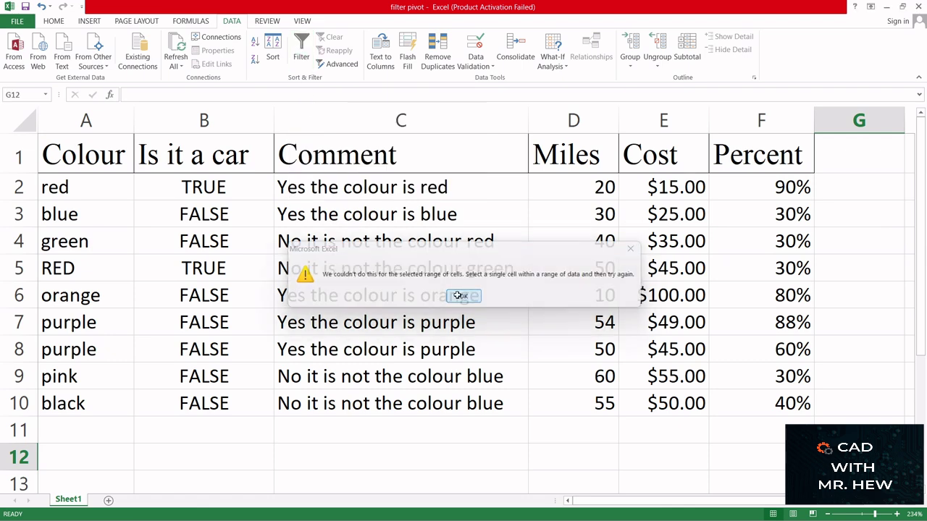
Turn on filtering for the data range A1:F10, including the header row.
left_click(96, 156)
left_click_drag(96, 155, 767, 403)
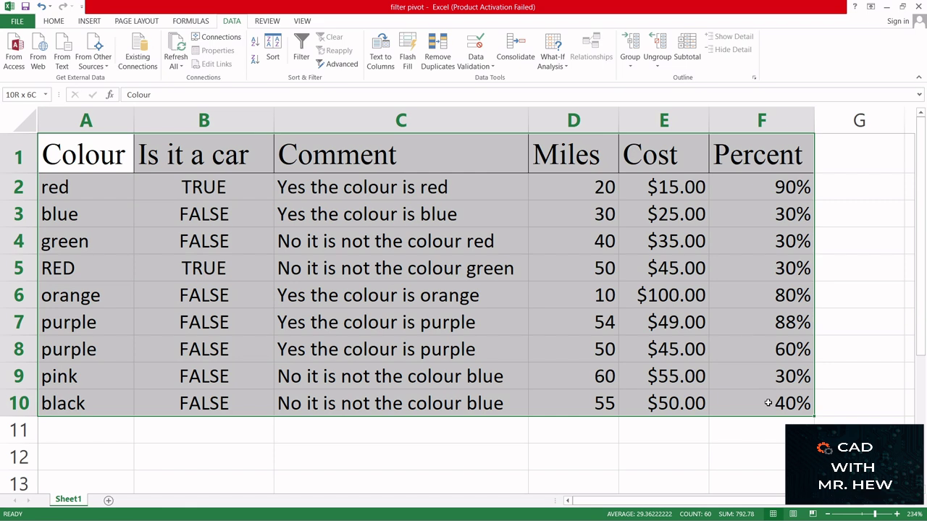
left_click(302, 48)
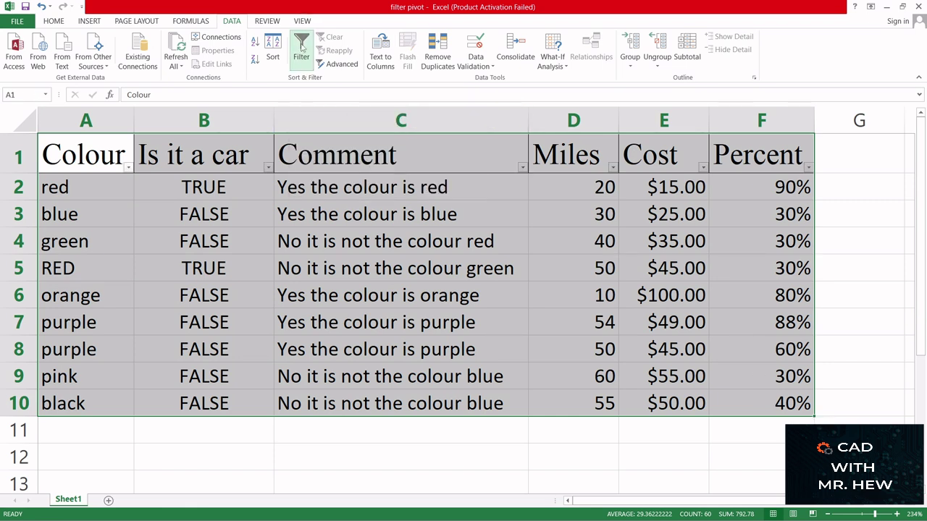
left_click(459, 447)
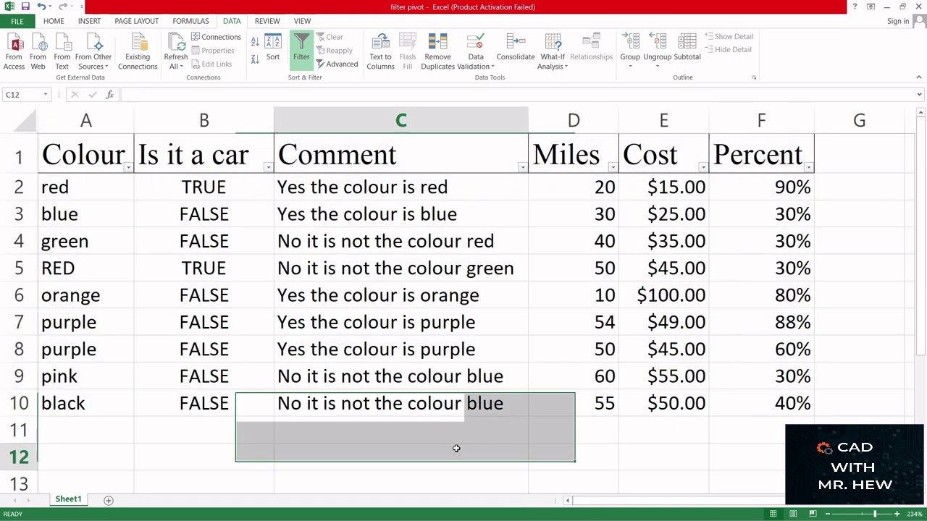
Filter the Colour column to show only red, and clear that column's filter again.
left_click(128, 168)
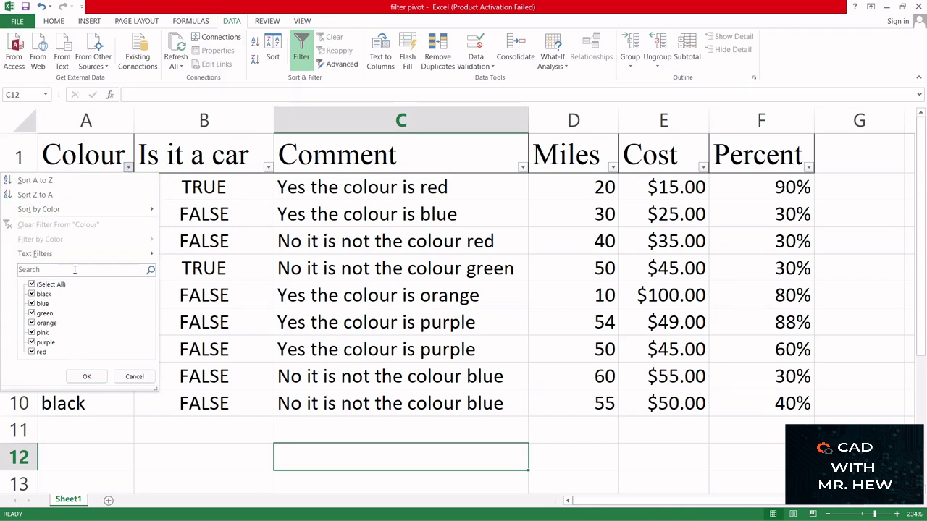
left_click(31, 323)
left_click(31, 332)
left_click(31, 342)
left_click(31, 304)
left_click(31, 313)
left_click(31, 294)
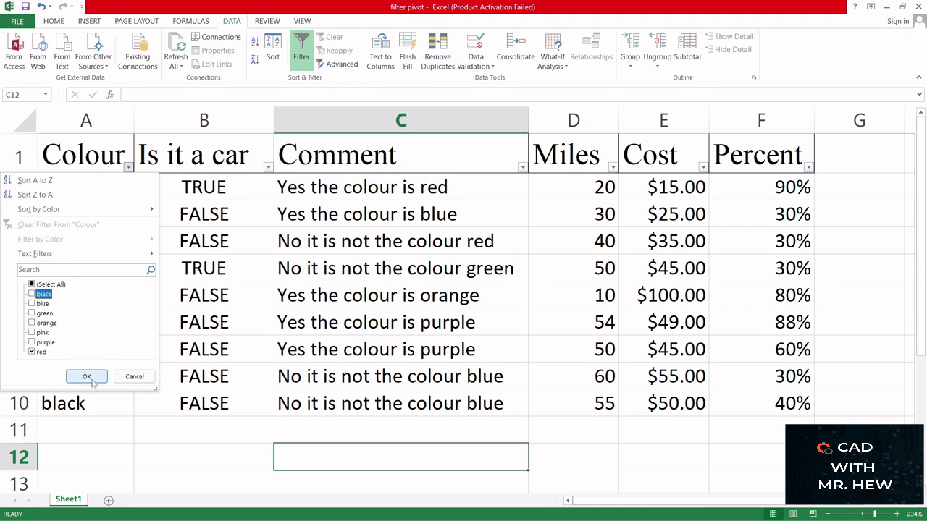
left_click(87, 376)
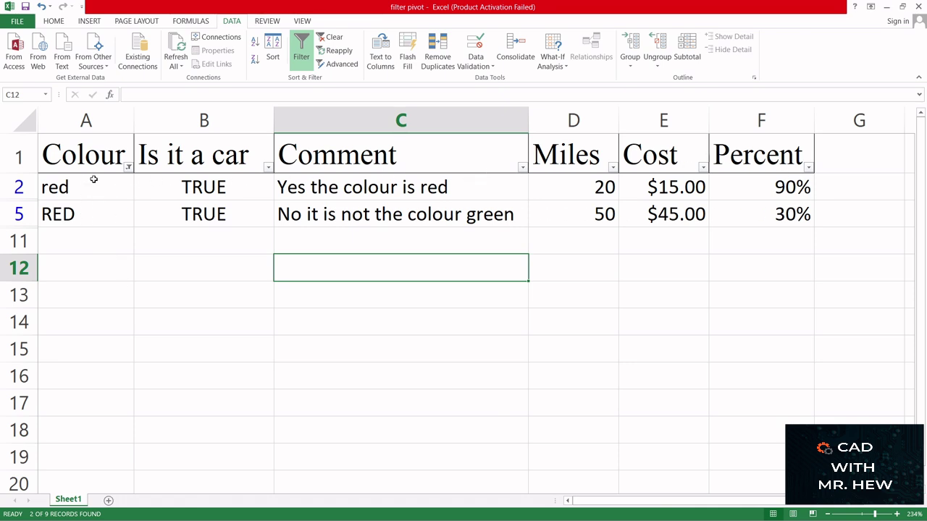
left_click(129, 168)
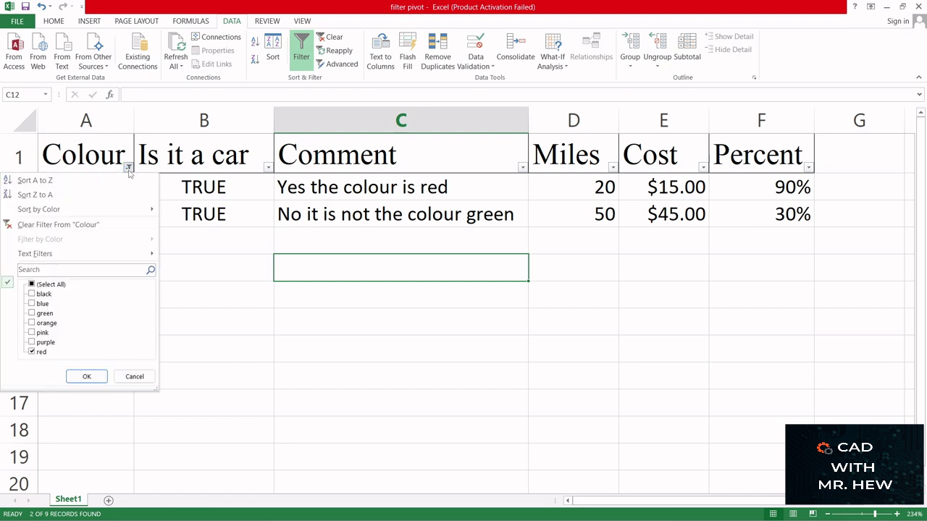
left_click(26, 227)
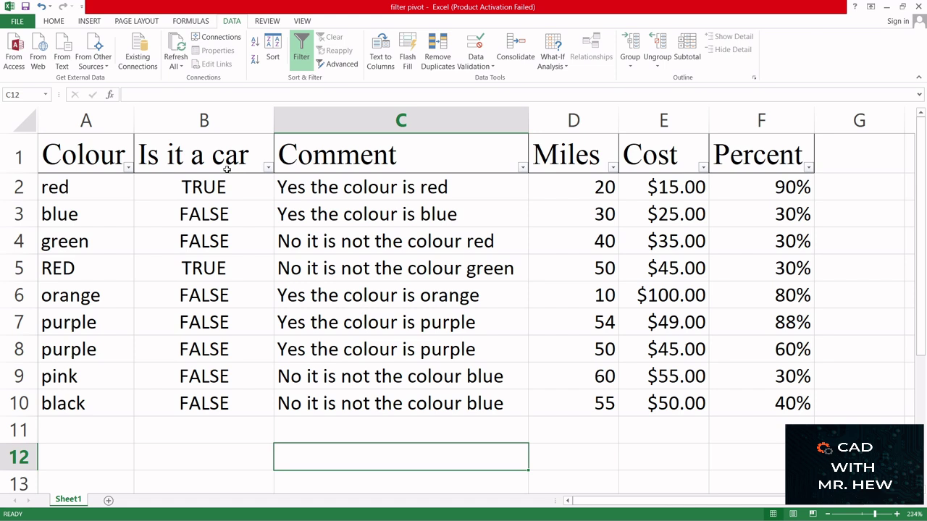
Filter the Miles column by excluding the values 10, 30, 40, 50 and 55.
left_click(613, 167)
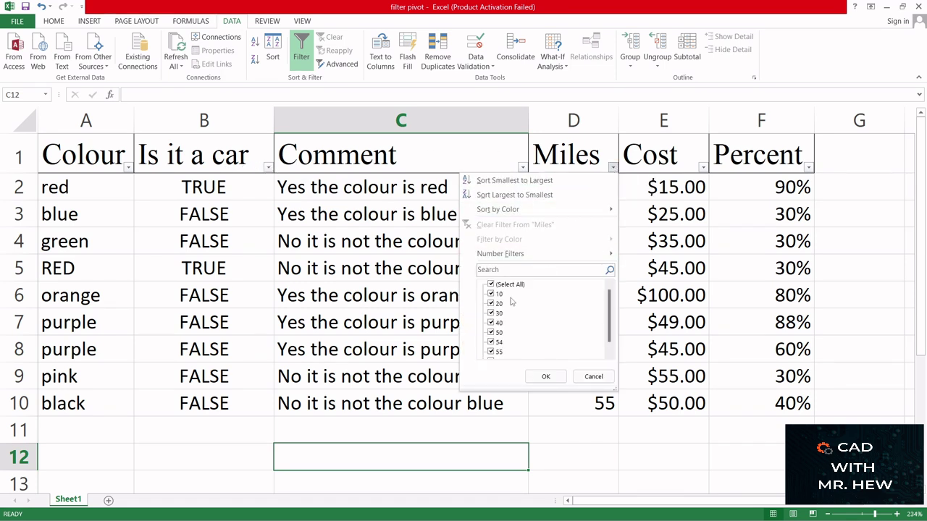
left_click(492, 312)
left_click(492, 322)
left_click(491, 293)
left_click(490, 332)
left_click(491, 352)
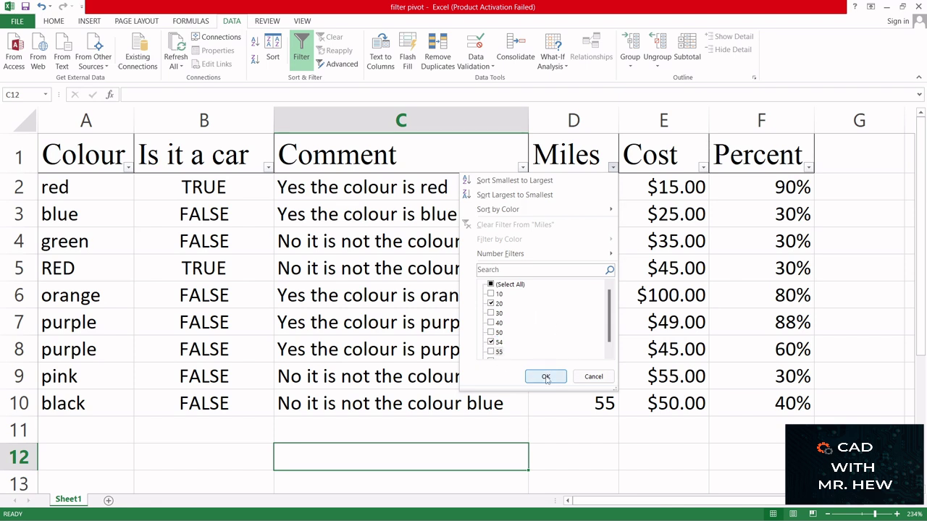
left_click(546, 377)
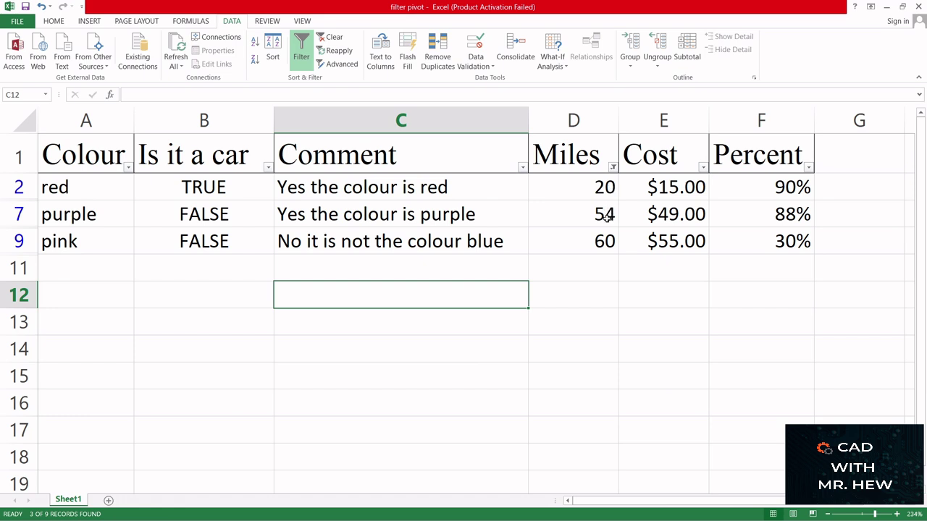
Exclude the value 60 as well from the Miles column's filter.
left_click(612, 168)
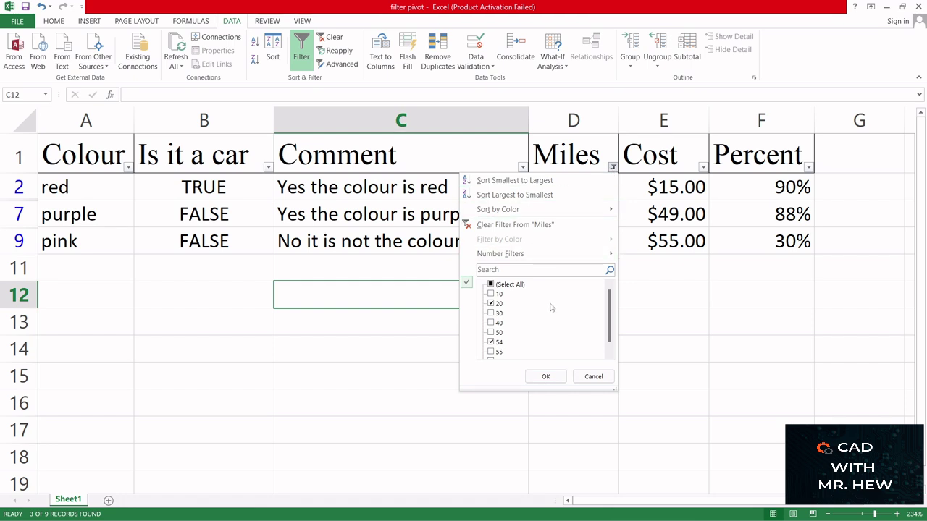
left_click_drag(610, 322, 610, 348)
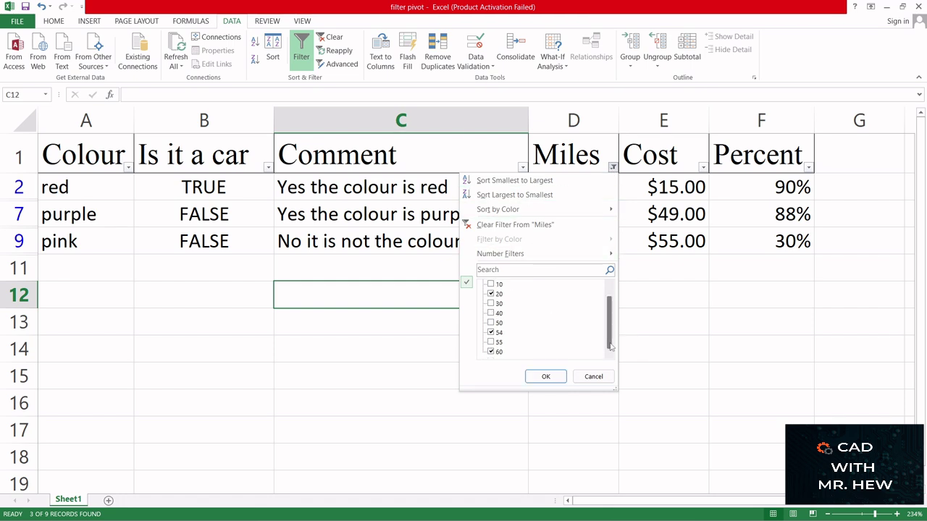
left_click(490, 353)
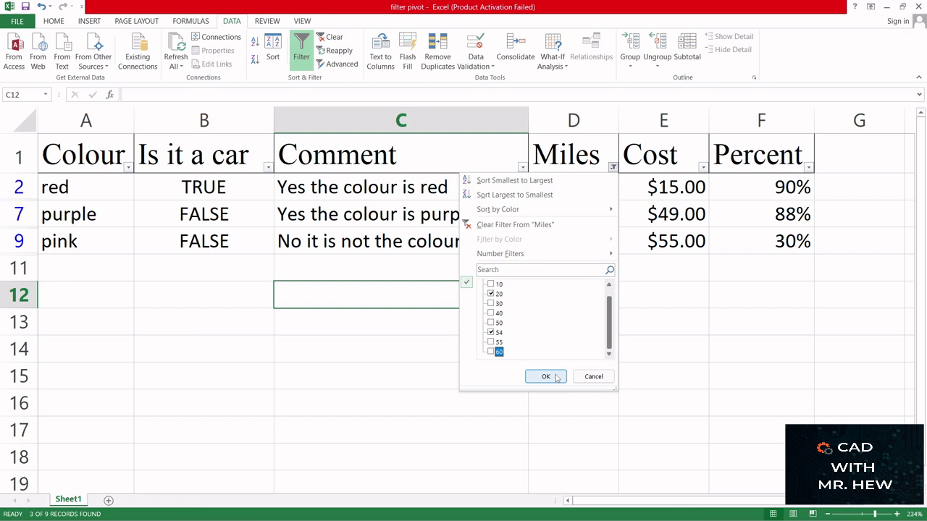
left_click(555, 377)
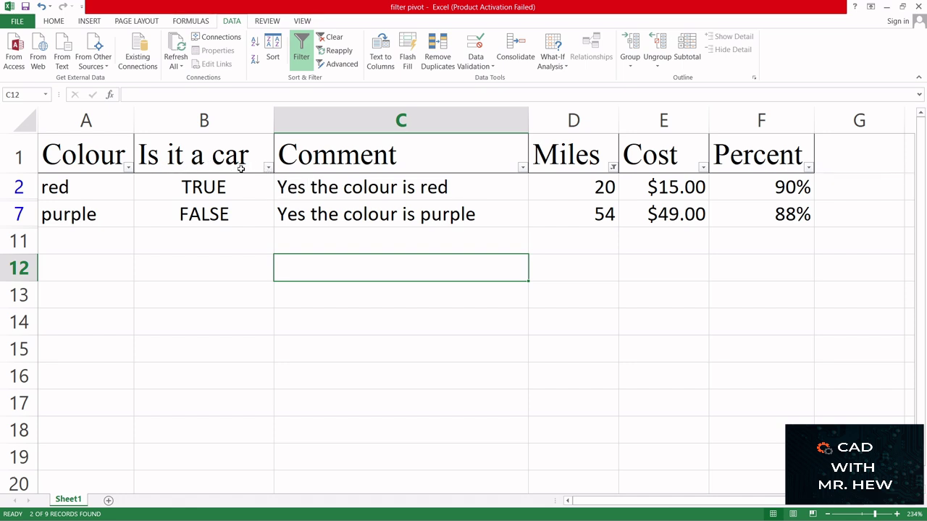
Filter the "Is it a car" column to show only TRUE, and clear all filters from the data.
left_click(268, 167)
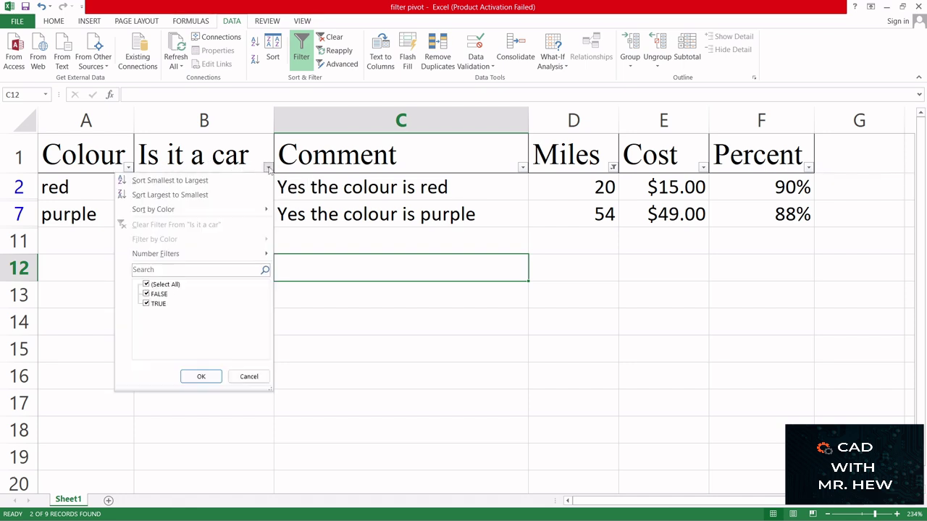
left_click(147, 294)
left_click(202, 376)
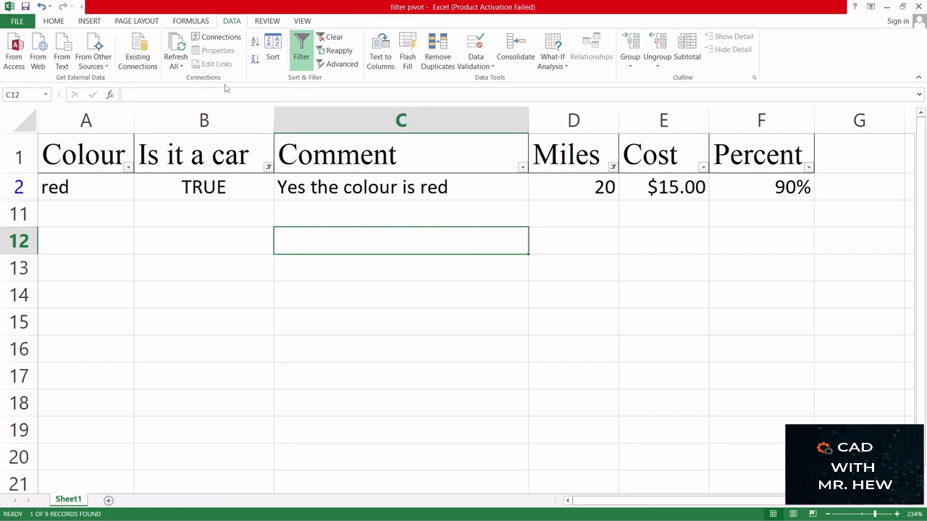
left_click(332, 38)
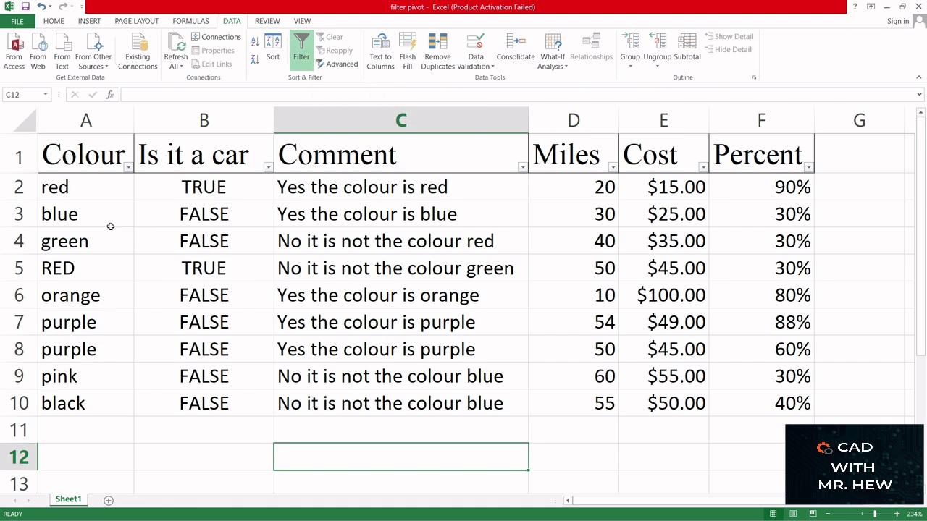
Fill the blue cell A3 and the orange cell A6 in the Colour column with standard yellow.
left_click(67, 215)
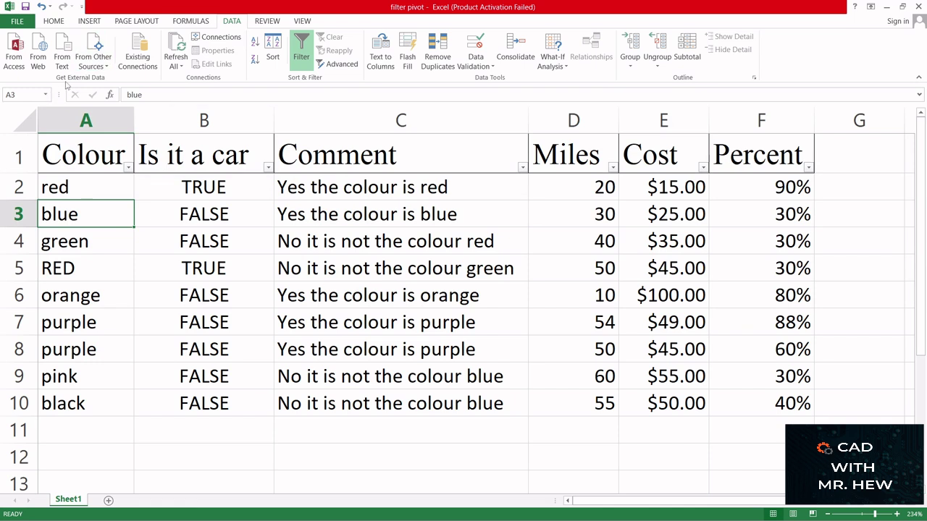
left_click(58, 22)
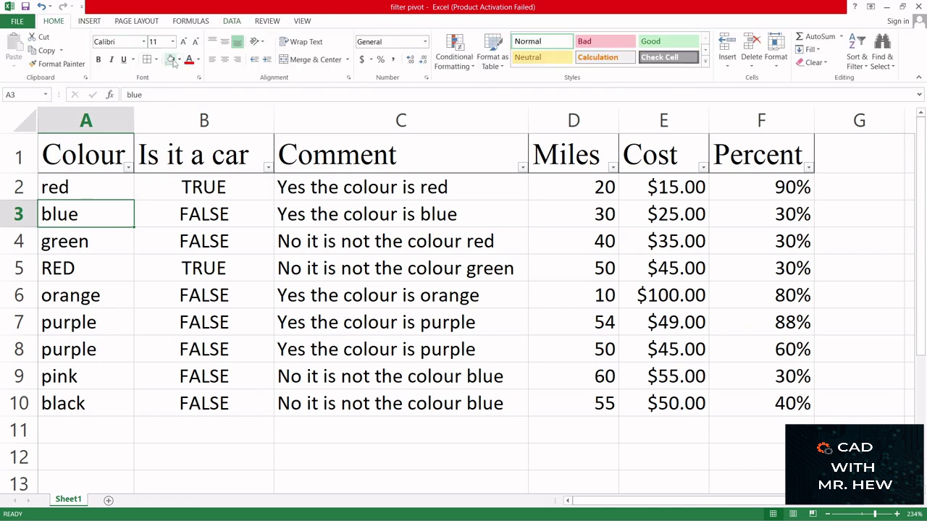
left_click(179, 59)
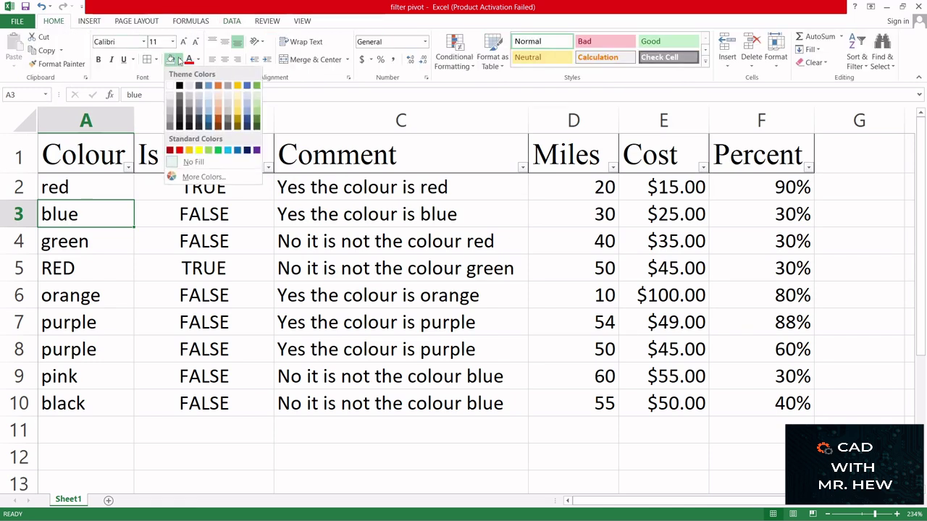
left_click(198, 151)
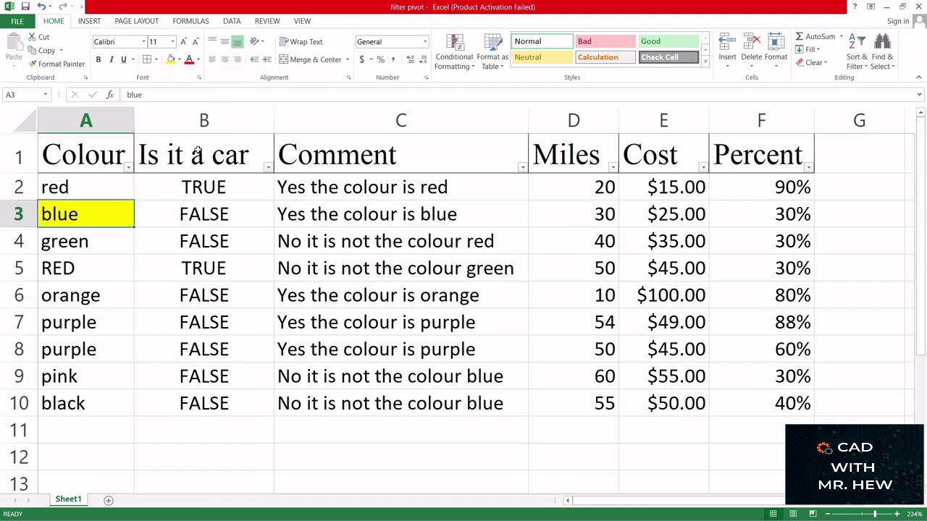
left_click(96, 298)
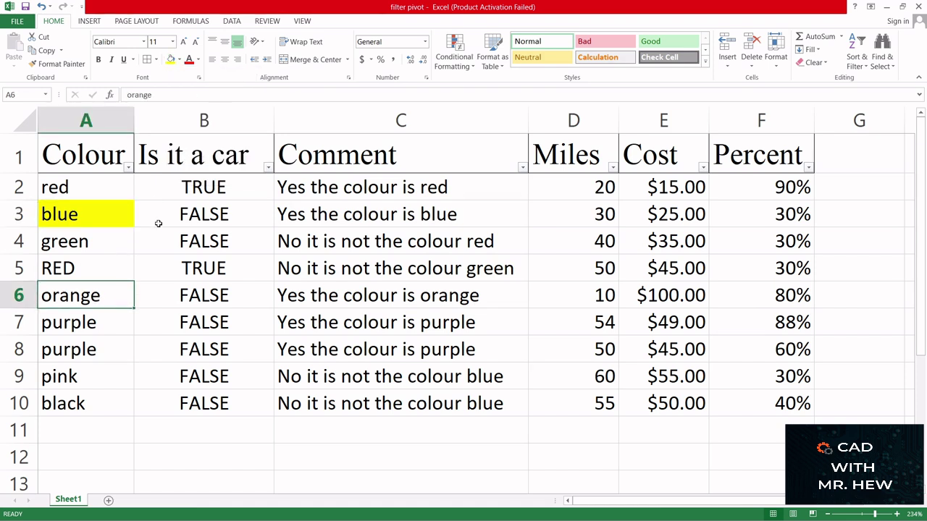
left_click(173, 62)
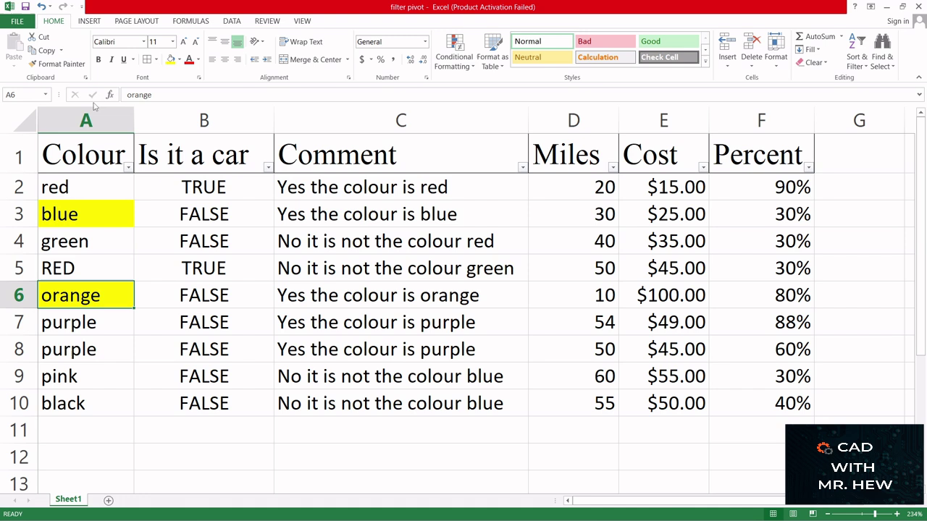
Filter the Colour column by the yellow cell color, and clear the filter from the data again.
left_click(129, 169)
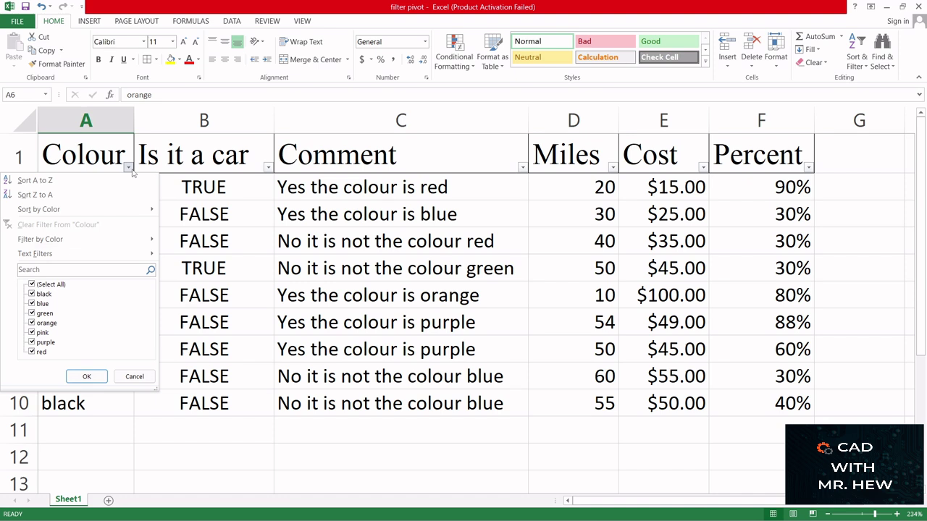
mouse_move(131, 242)
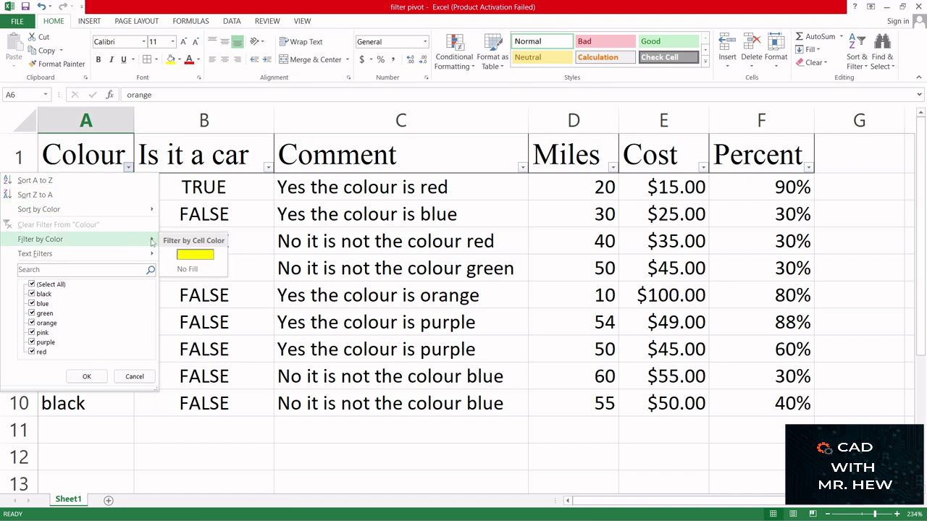
left_click(194, 255)
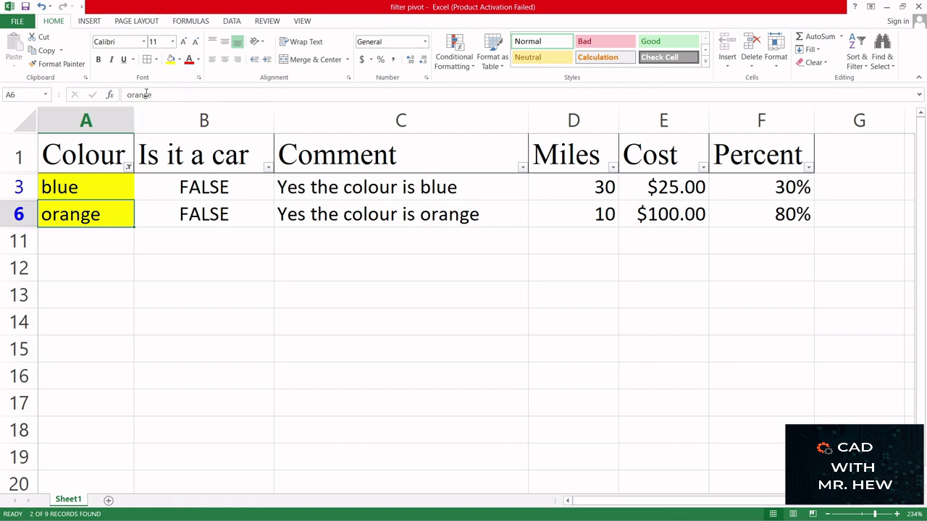
left_click(232, 21)
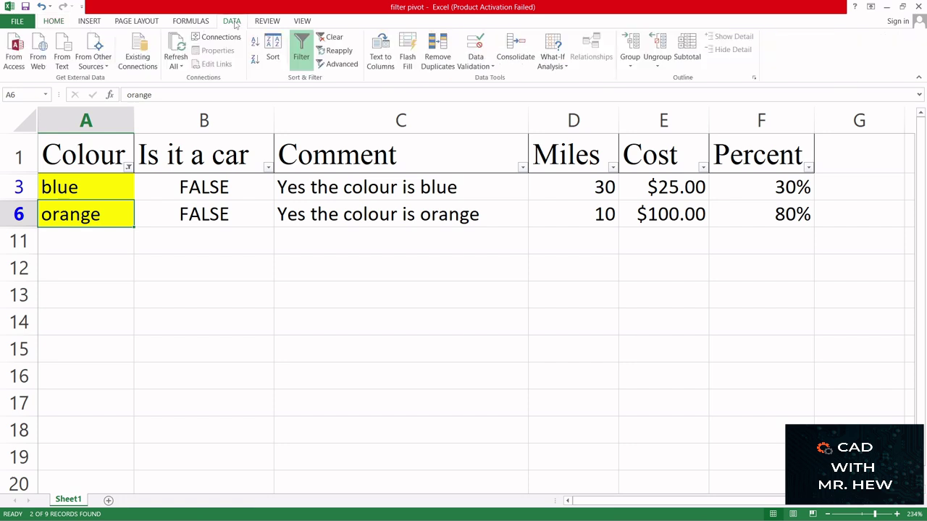
left_click(333, 40)
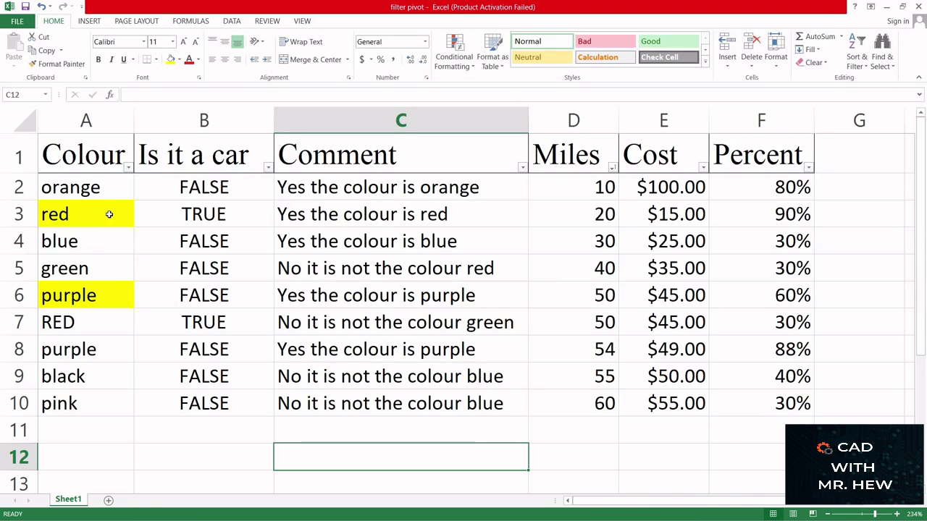
Remove the yellow fill from cells A3 and A6 in the Colour column.
left_click(109, 215)
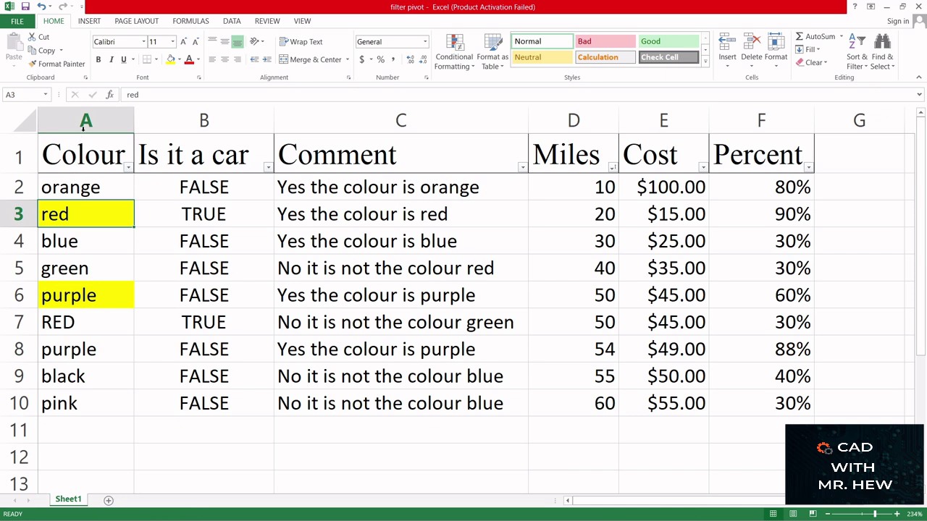
left_click(76, 296, "ctrl")
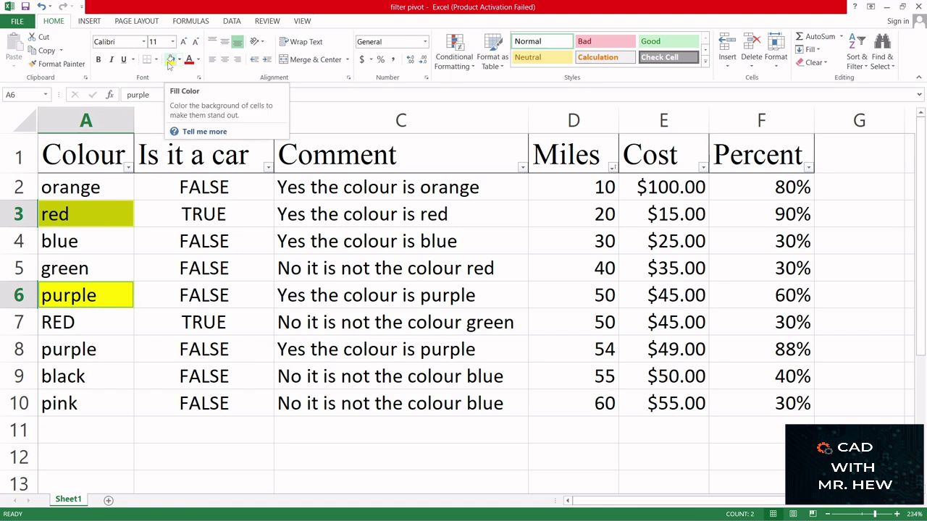
left_click(179, 60)
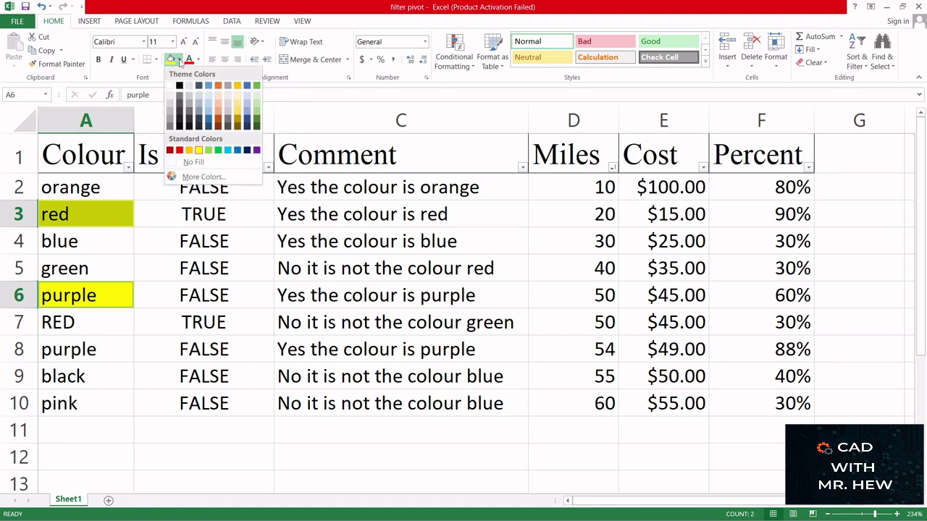
left_click(193, 161)
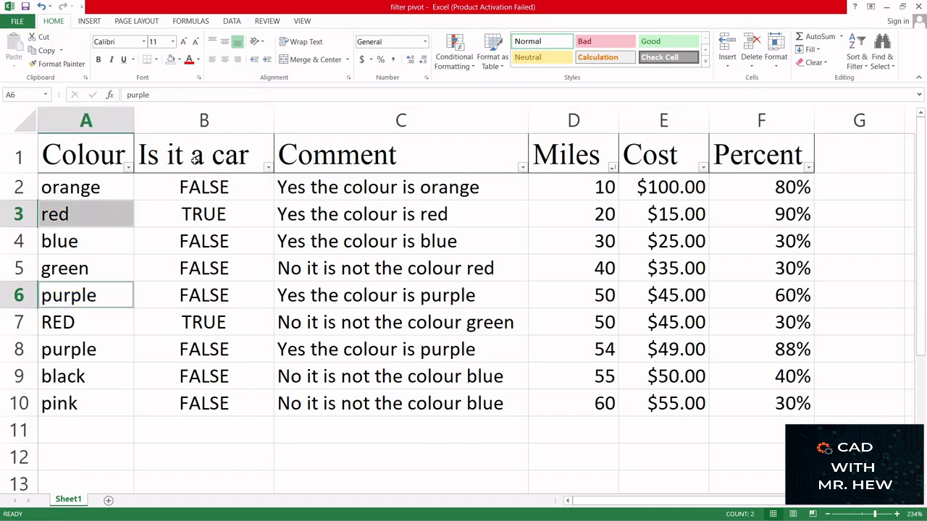
Sort the table by Colour from A to Z, and re-sort it by Miles from smallest to largest.
left_click(128, 168)
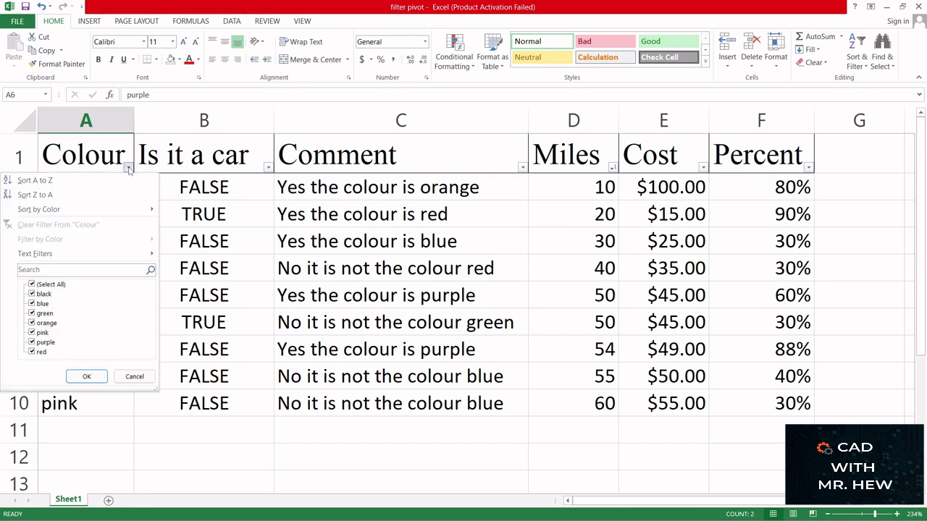
left_click(35, 180)
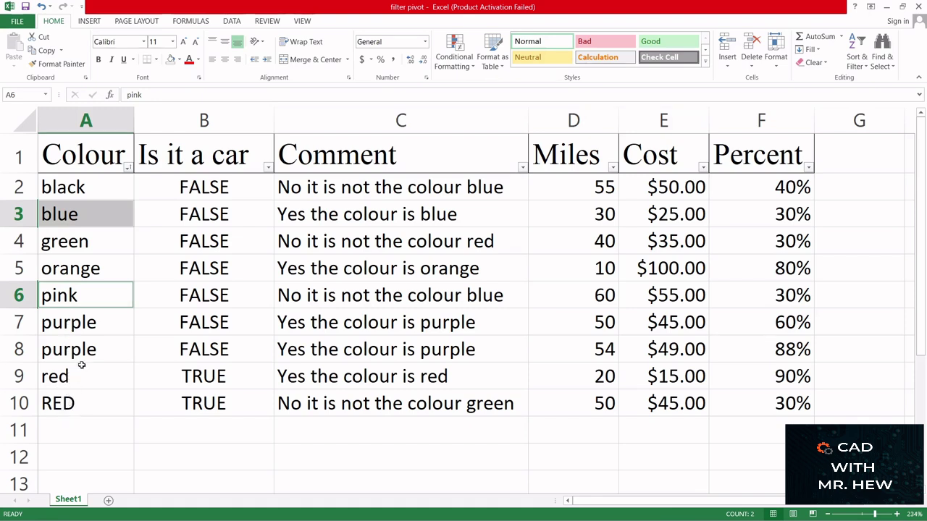
left_click(613, 167)
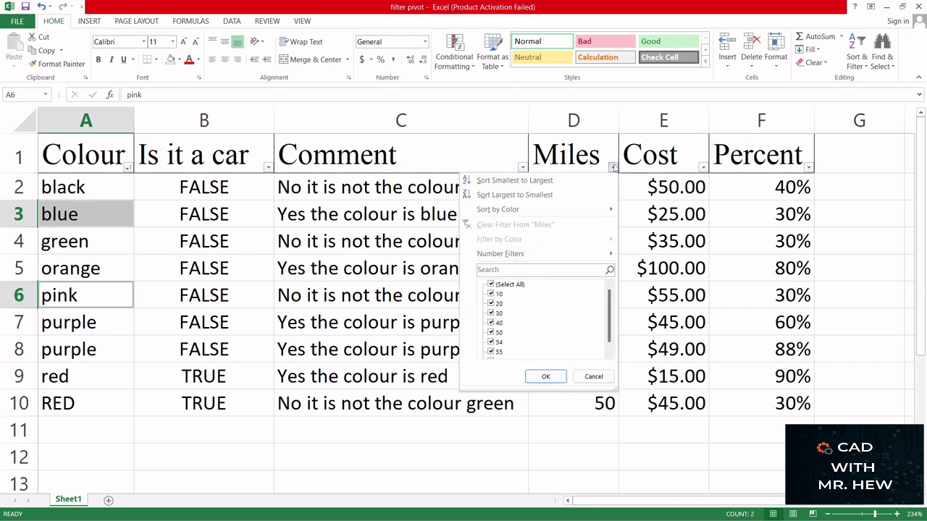
left_click(500, 181)
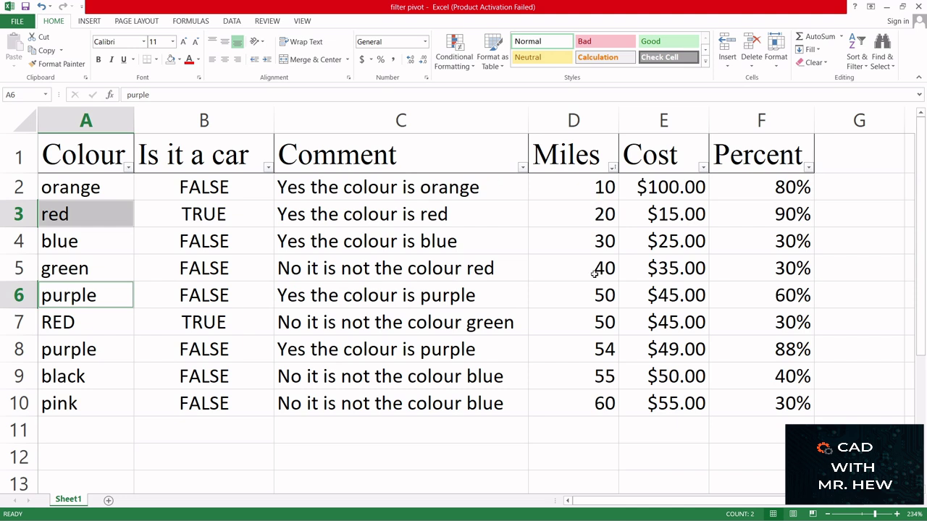
Sort the table by the Percent column from largest to smallest.
left_click(808, 169)
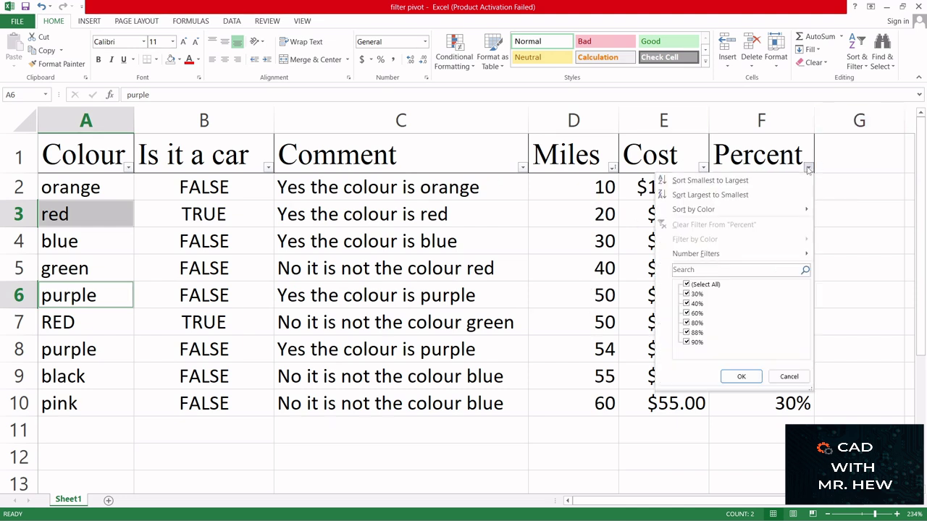
left_click(742, 196)
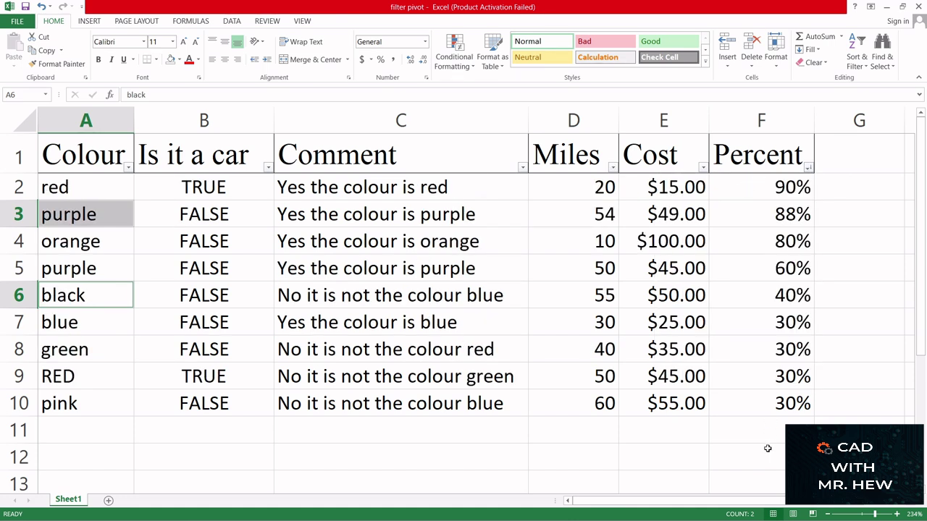